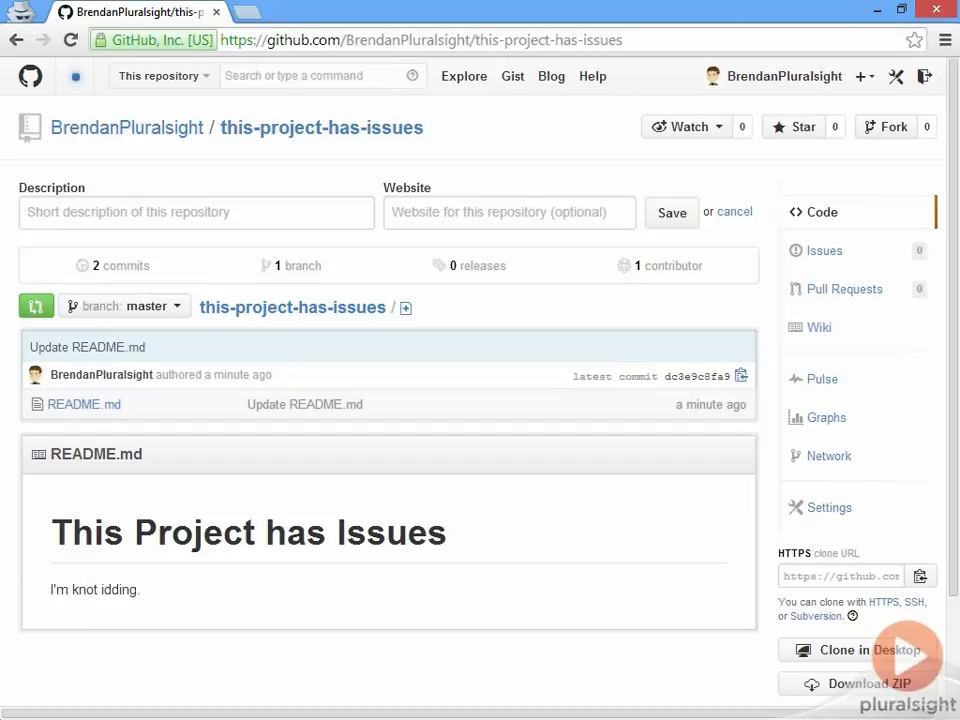
Start a new issue in the this-project-has-issues repository with the title "Typo in the readme file".
{"action": "left_click", "coordinate": [853, 255]}
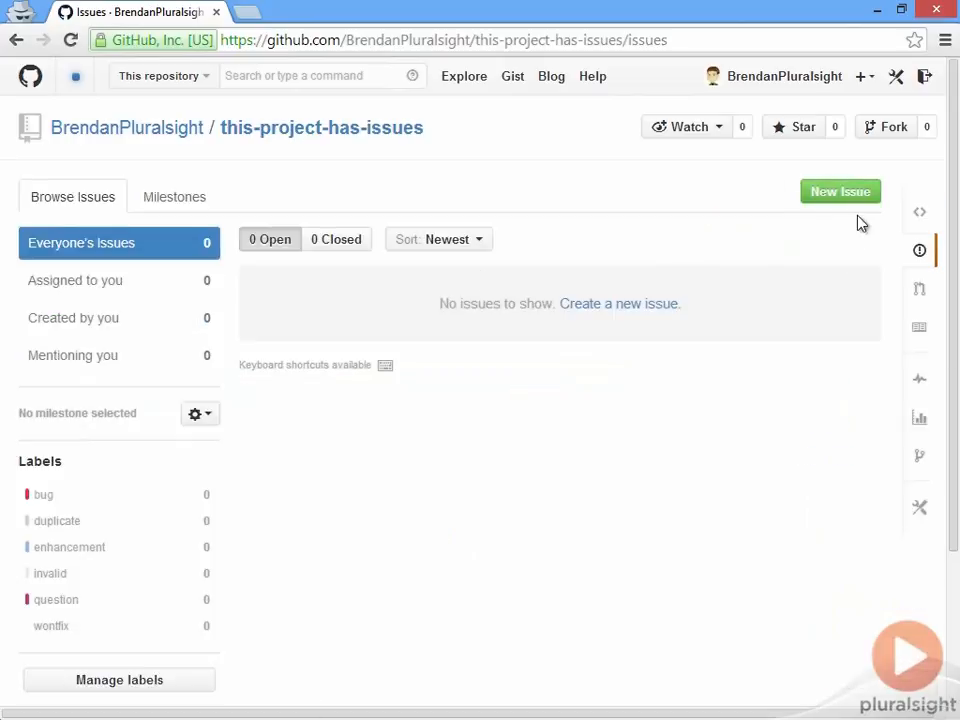
{"action": "left_click", "coordinate": [850, 195]}
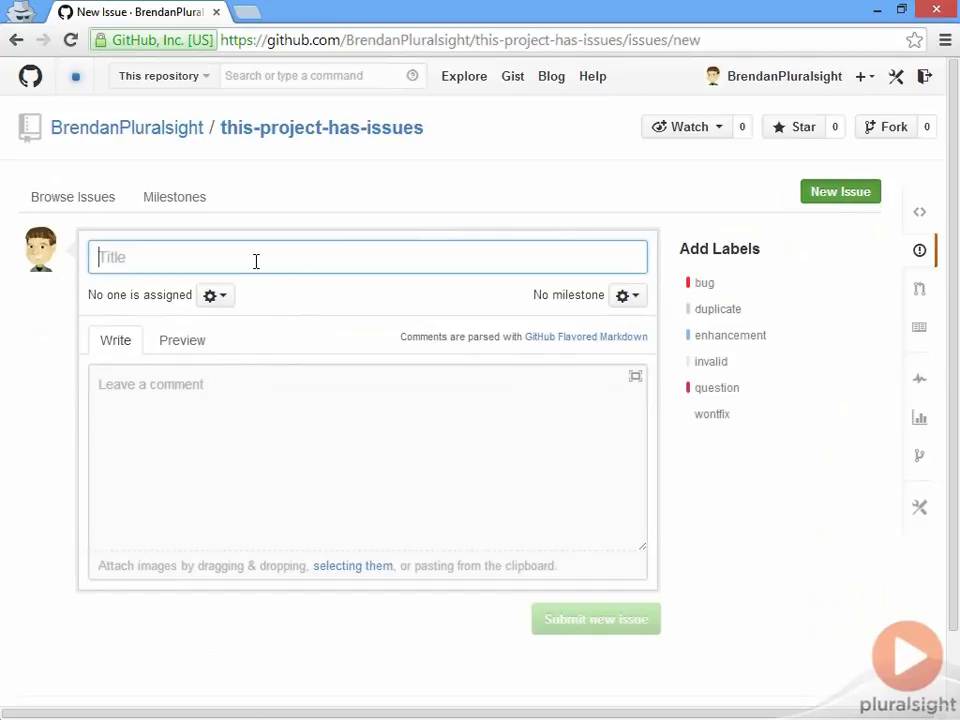
{"action": "type", "text": "Typo in th"}
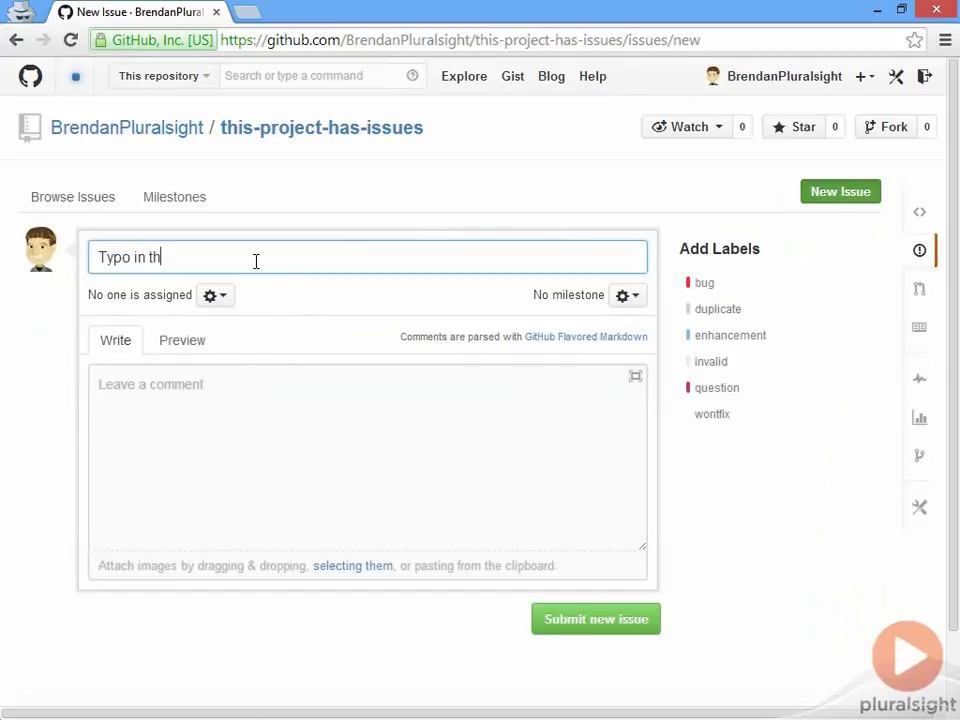
{"action": "type", "text": "e readme file"}
Submit the issue with the bug label and the description: The k that's on "knot" should be the start of the "idding".
{"action": "left_click", "coordinate": [214, 405]}
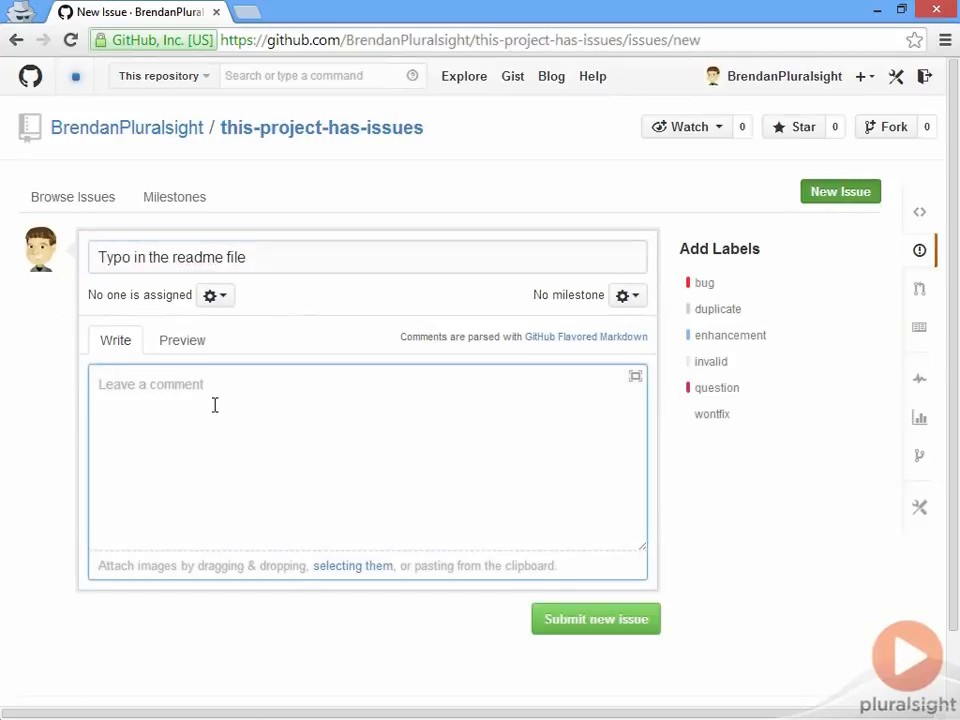
{"action": "type", "text": "The k that's on \"knot\" should be the start of the \"idding\"."}
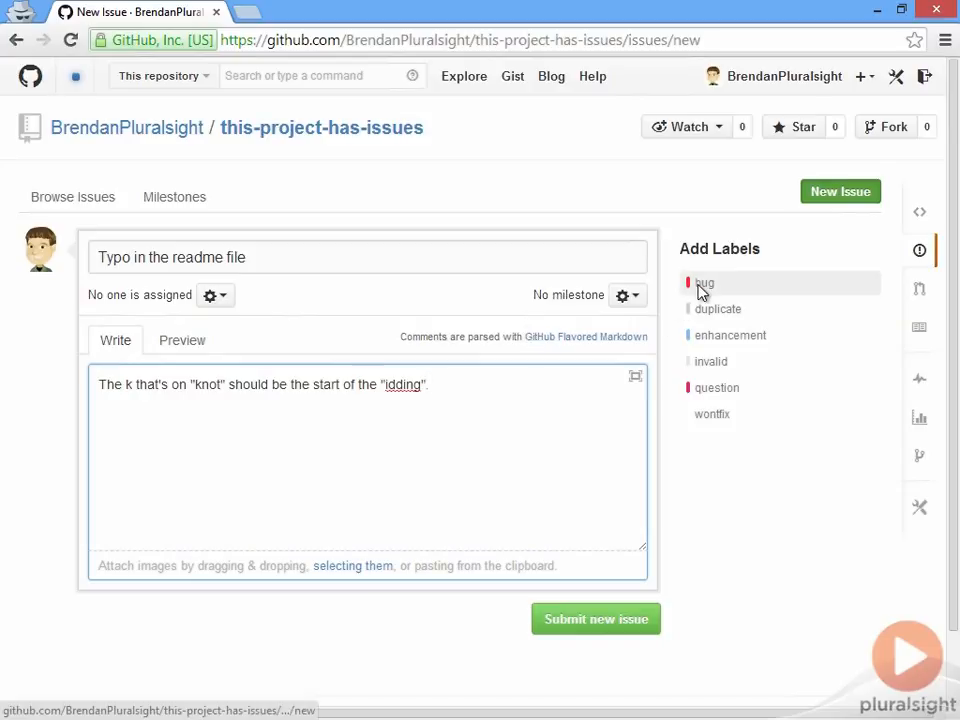
{"action": "left_click", "coordinate": [690, 284]}
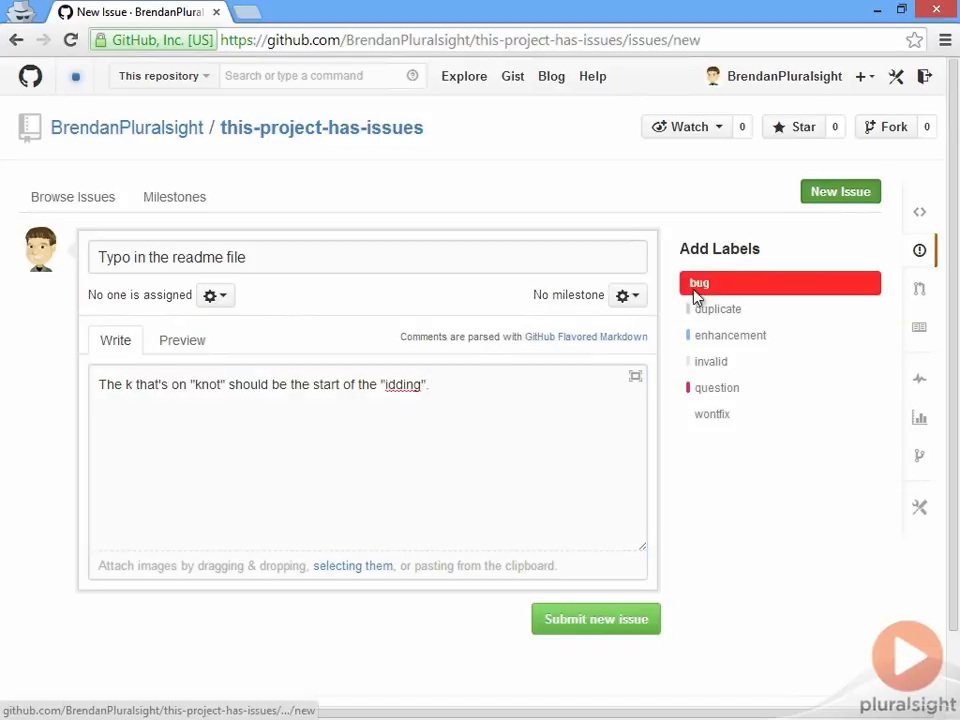
{"action": "left_click", "coordinate": [641, 639]}
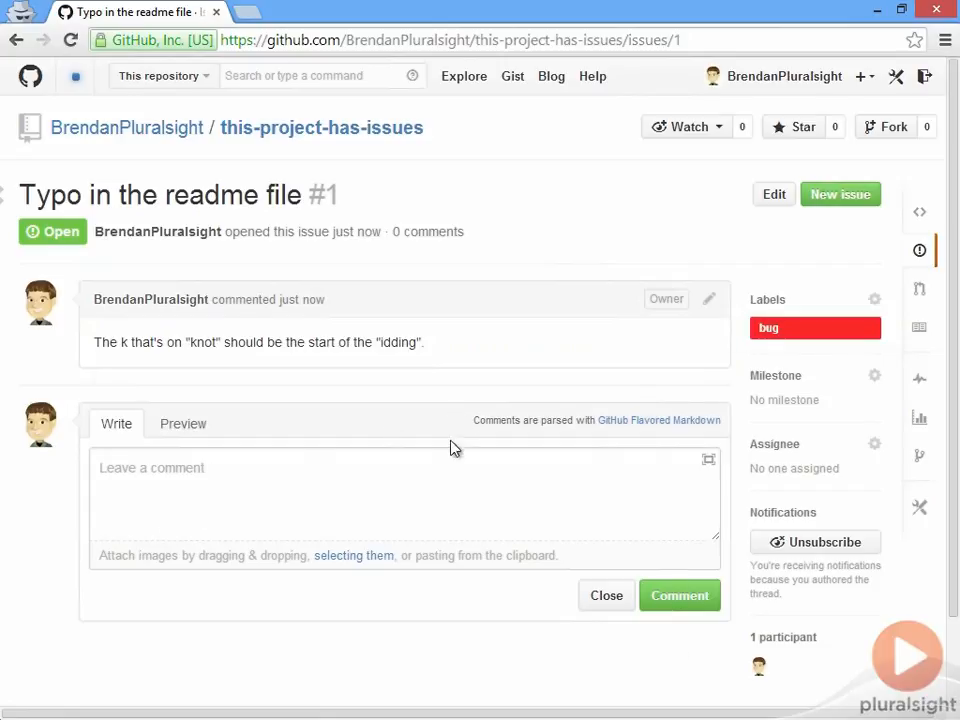
Post the comment "I am not seeing the problem at that location are you sure it's correct?" on the issue.
{"action": "left_click", "coordinate": [404, 476]}
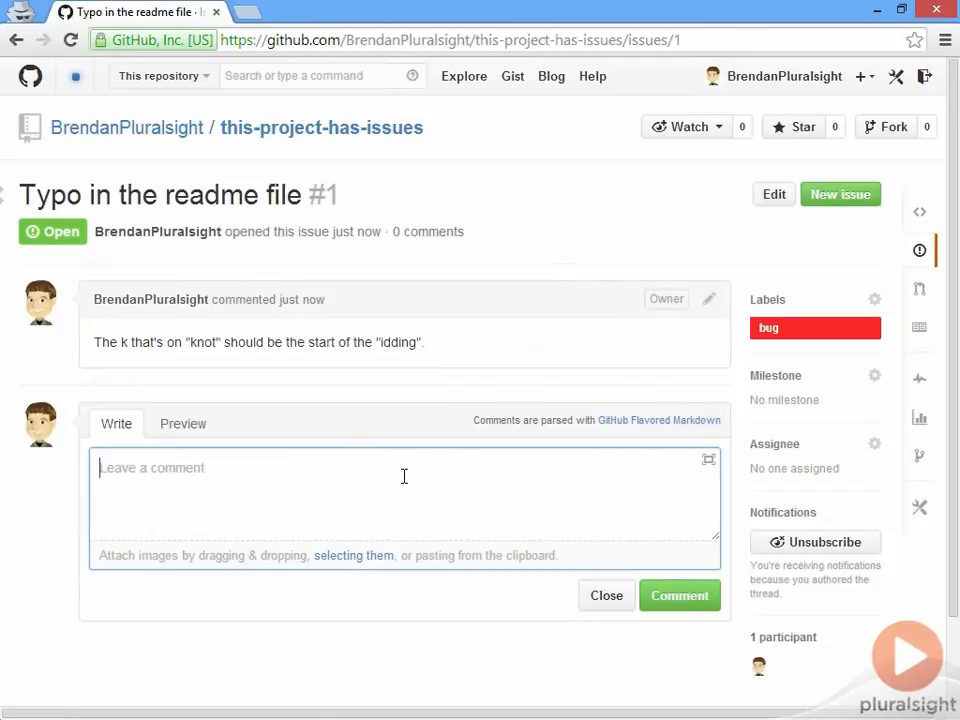
{"action": "type", "text": "I am not seeing the projec"}
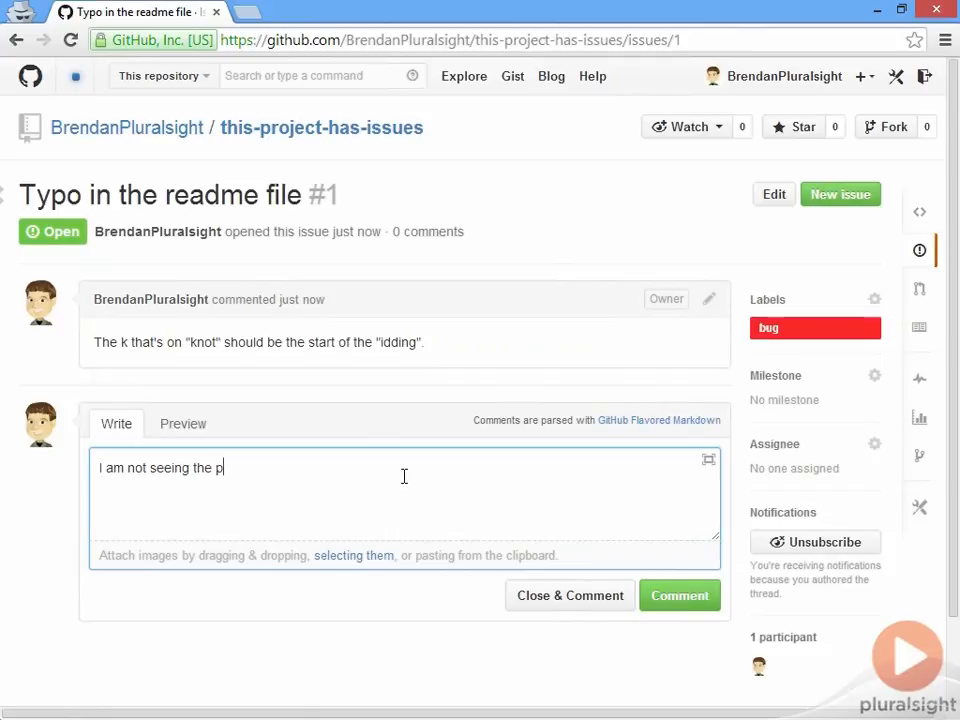
{"action": "key", "text": "BackSpace"}
{"action": "key", "text": "BackSpace"}
{"action": "key", "text": "BackSpace"}
{"action": "type", "text": "blem at that locatoin. Ar"}
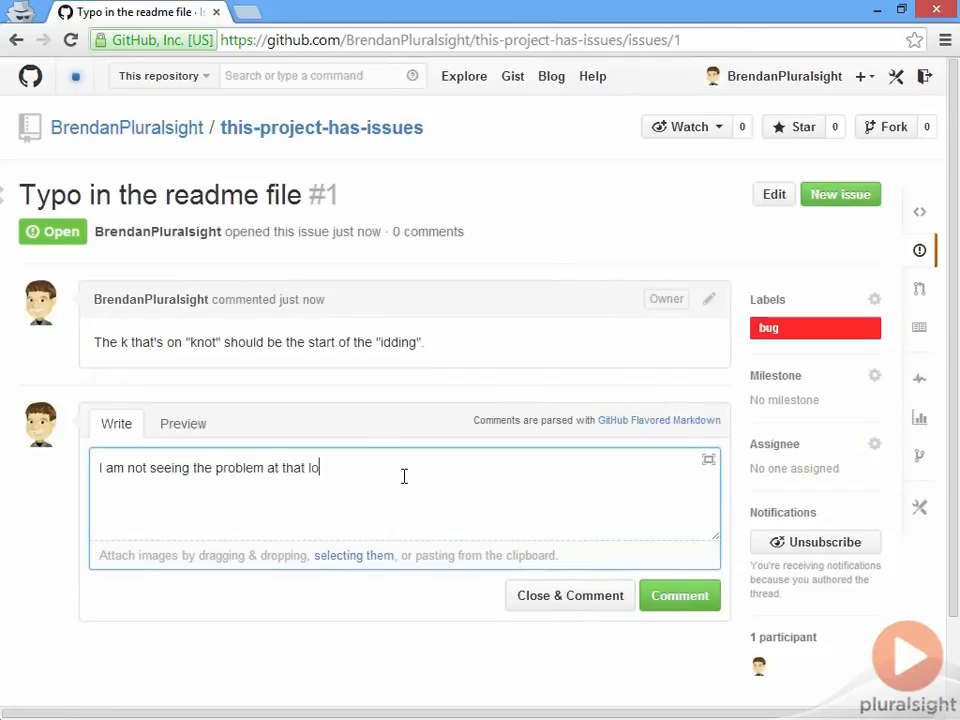
{"action": "key", "text": "BackSpace"}
{"action": "key", "text": "BackSpace"}
{"action": "key", "text": "BackSpace"}
{"action": "key", "text": "BackSpace"}
{"action": "key", "text": "BackSpace"}
{"action": "key", "text": "BackSpace"}
{"action": "type", "text": "ion are you sure it's correct?"}
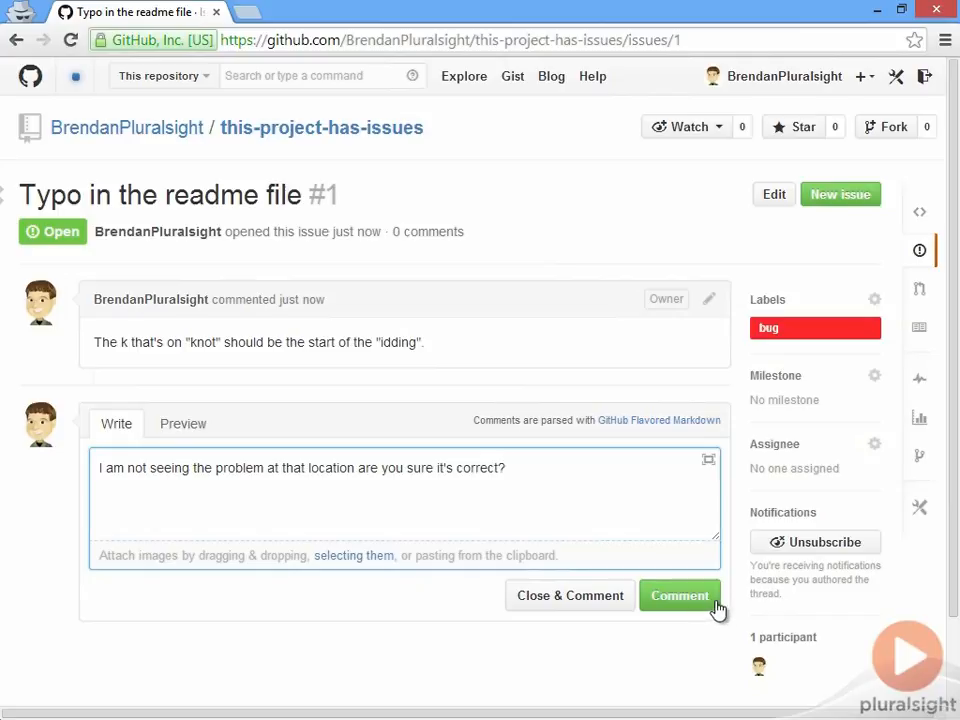
{"action": "left_click", "coordinate": [680, 596]}
Edit the repository's README.md, moving the k from "knot" to the start of "idding" to read "I'm not kidding.".
{"action": "scroll", "coordinate": [724, 199], "scroll_direction": "up", "scroll_amount": 1}
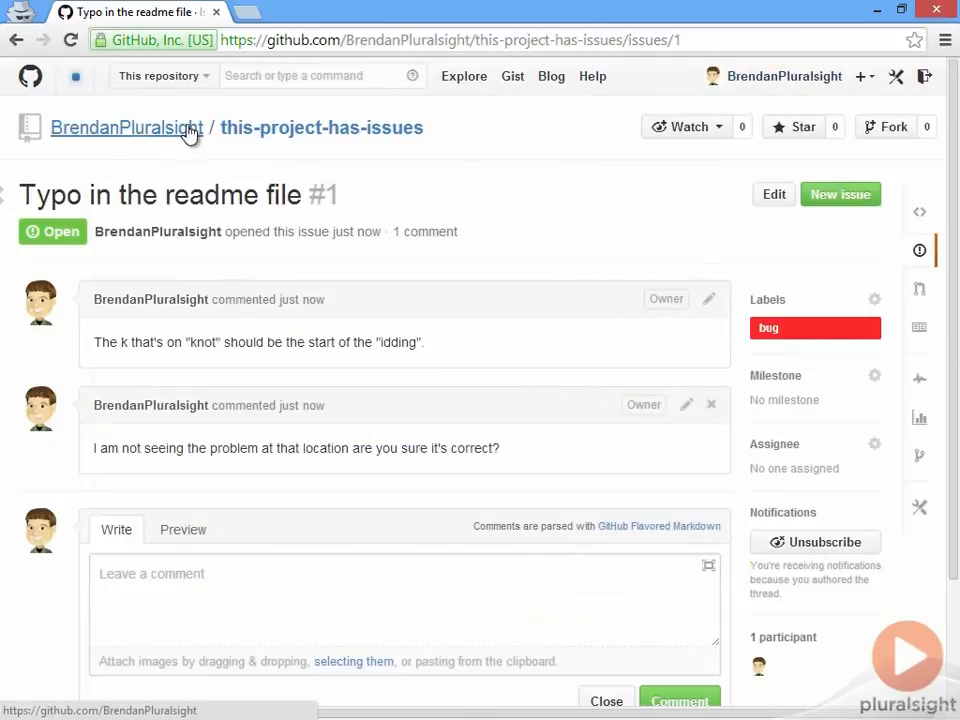
{"action": "left_click", "coordinate": [304, 146]}
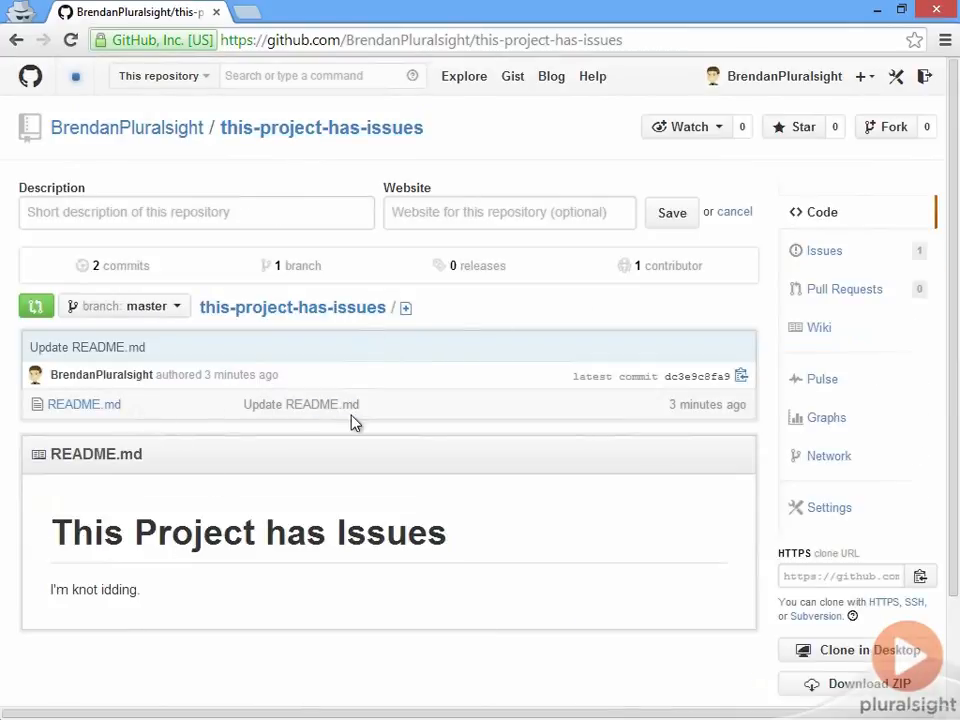
{"action": "left_click", "coordinate": [88, 404]}
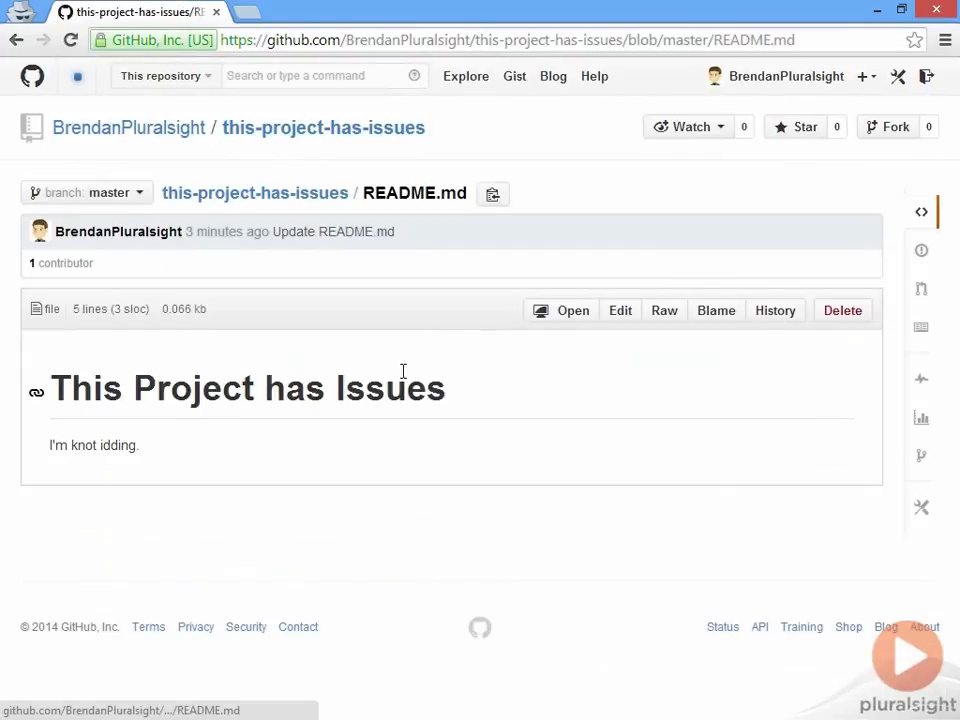
{"action": "left_click", "coordinate": [619, 312]}
{"action": "left_click", "coordinate": [100, 311]}
{"action": "key", "text": "BackSpace"}
{"action": "key", "text": "Right"}
{"action": "key", "text": "Right"}
{"action": "key", "text": "Right"}
{"action": "key", "text": "Right"}
{"action": "type", "text": "k"}
Commit the README.md change with the message: Fixed the "k".
{"action": "scroll", "coordinate": [124, 347], "scroll_direction": "down", "scroll_amount": 5}
{"action": "left_click", "coordinate": [225, 482]}
{"action": "type", "text": "Fixed the \"k\""}
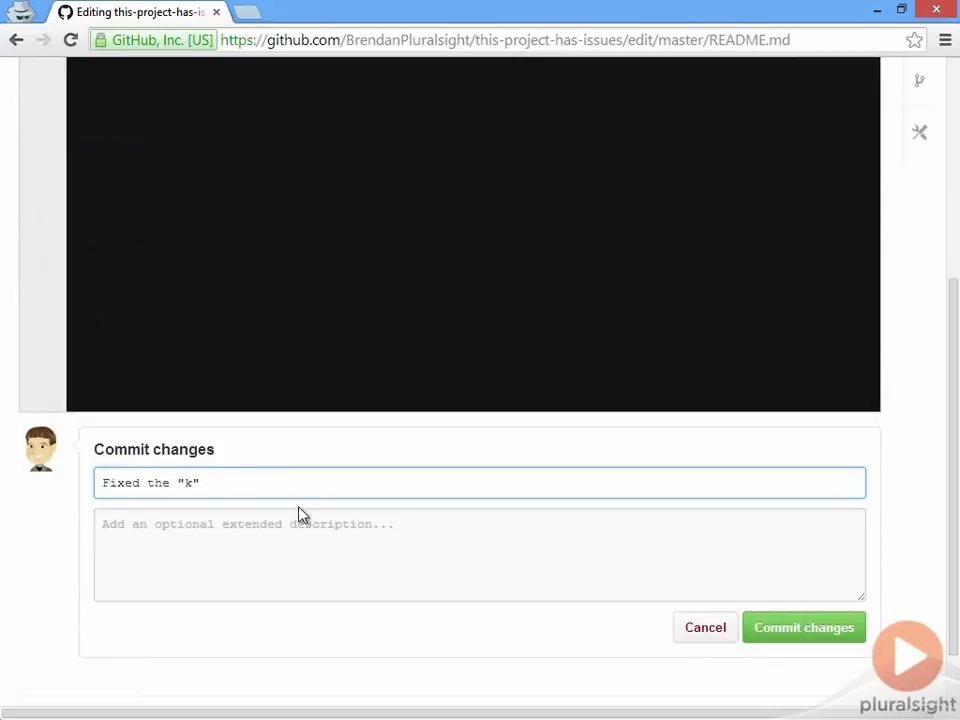
{"action": "left_click", "coordinate": [814, 628]}
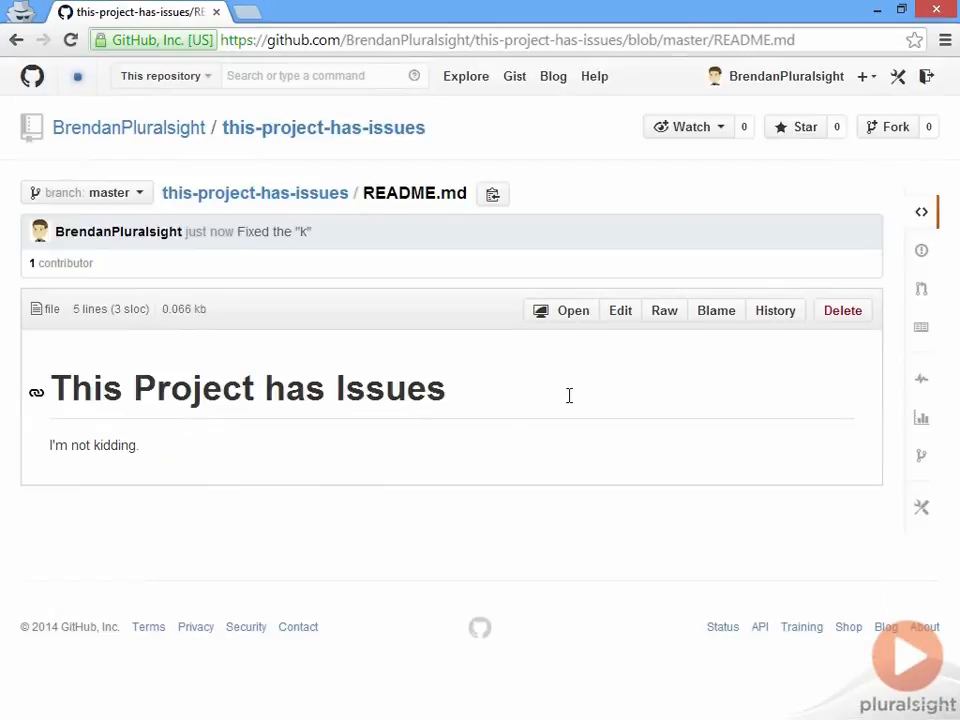
Close the "Typo in the readme file" issue with the comment: I moved the "k" from "knot" to the beginning of "idding".
{"action": "left_click", "coordinate": [922, 251]}
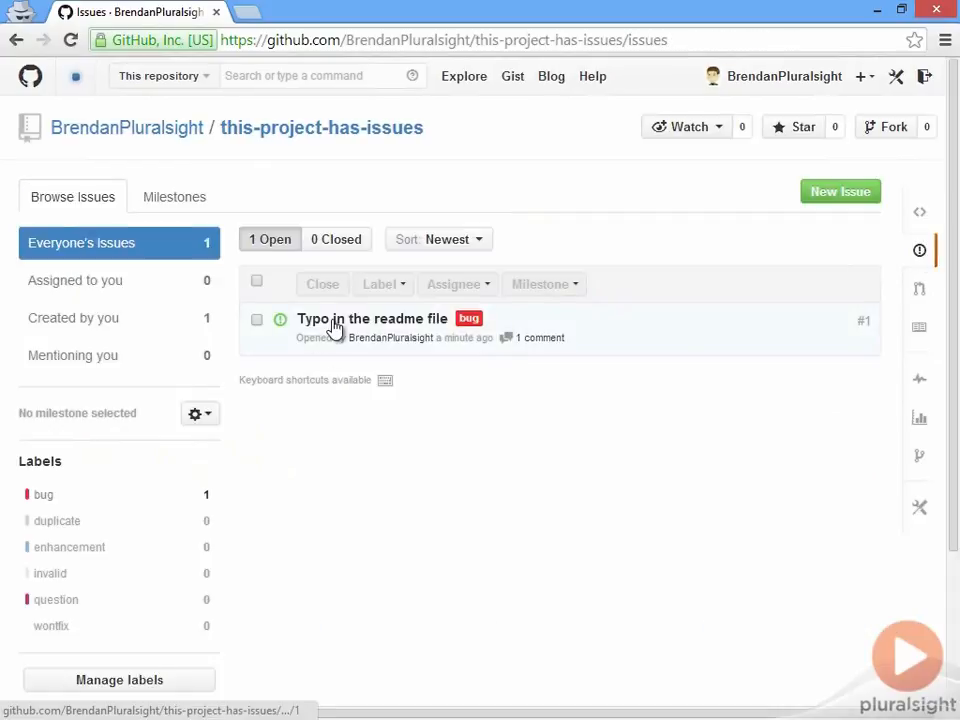
{"action": "left_click", "coordinate": [335, 322]}
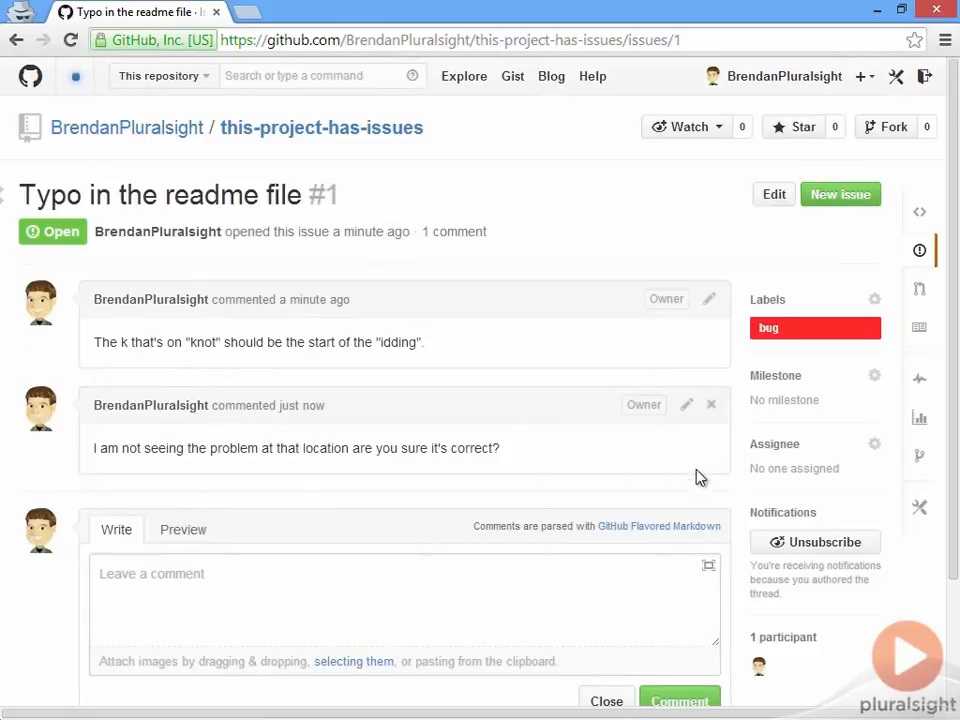
{"action": "scroll", "coordinate": [690, 490], "scroll_direction": "down", "scroll_amount": 1}
{"action": "left_click", "coordinate": [531, 508]}
{"action": "type", "text": "I moved the \"k\" from \"knot\" to the beginning of \"idding\"."}
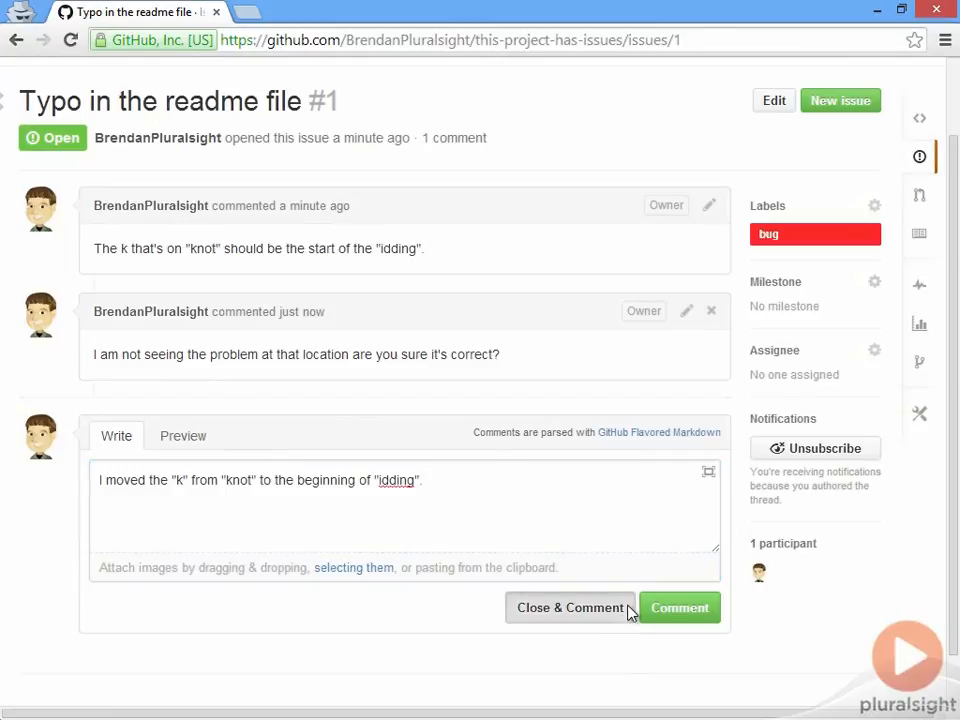
{"action": "left_click", "coordinate": [628, 609]}
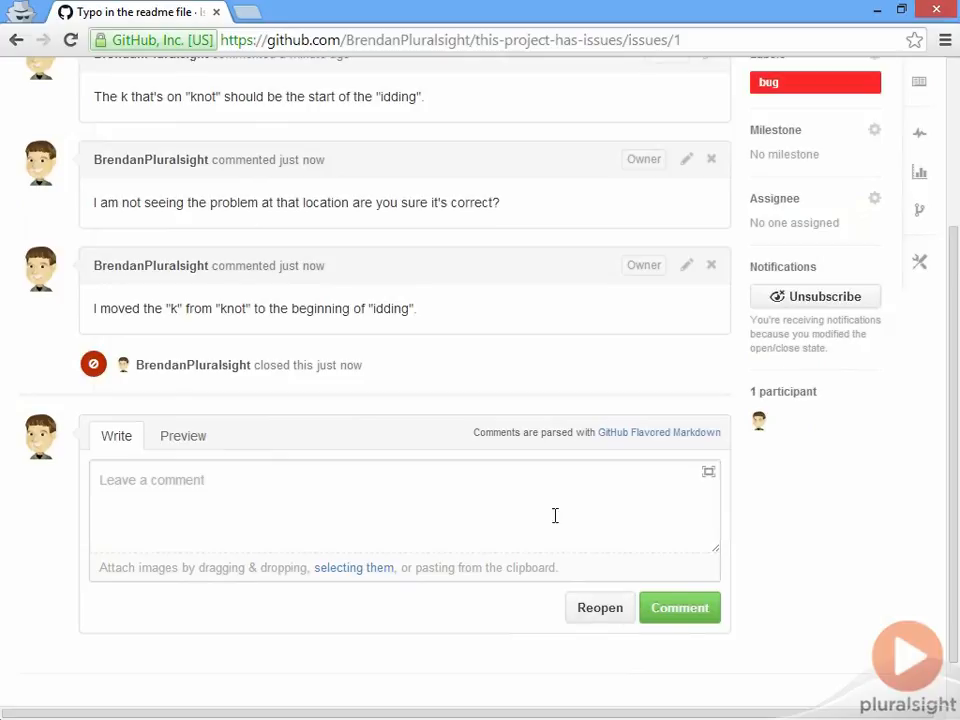
Reopen the closed readme typo issue and close it again without a comment.
{"action": "scroll", "coordinate": [604, 545], "scroll_direction": "up", "scroll_amount": 5}
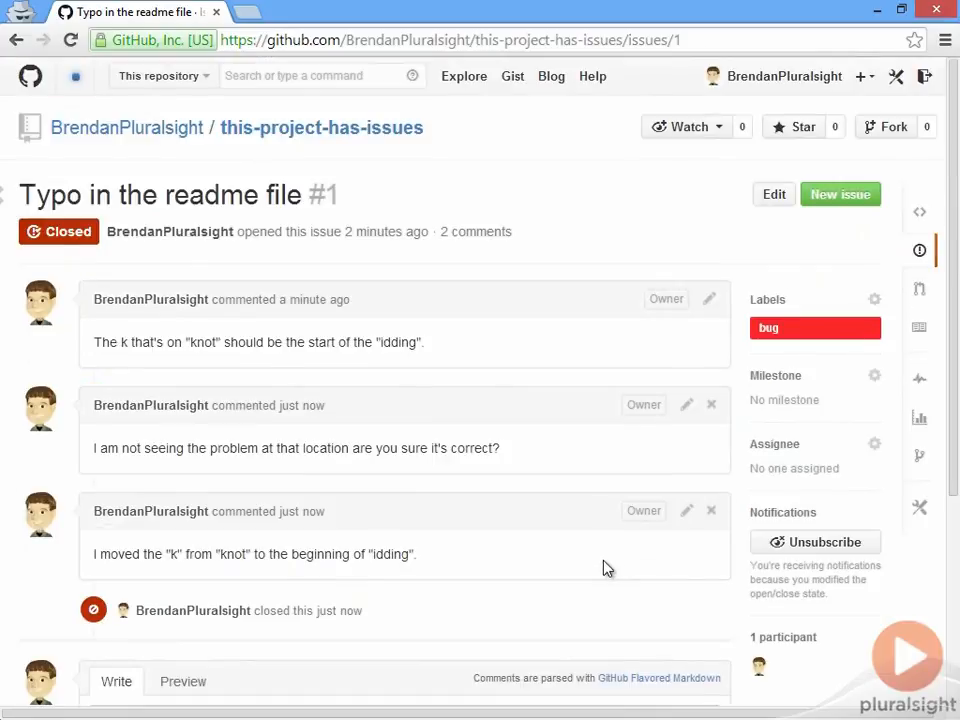
{"action": "scroll", "coordinate": [604, 568], "scroll_direction": "down", "scroll_amount": 3}
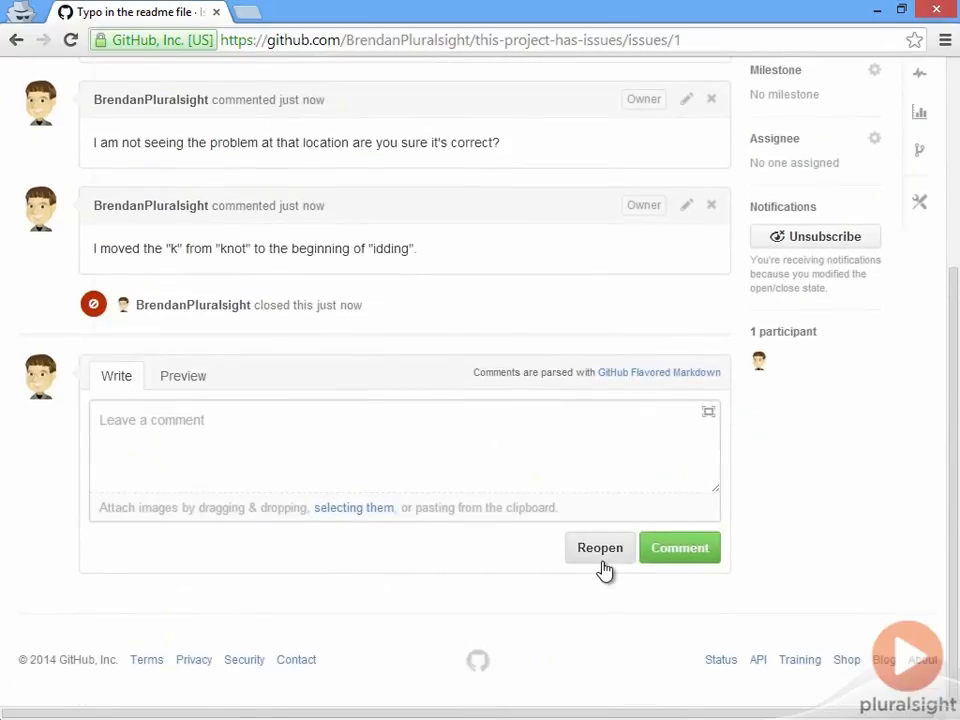
{"action": "left_click", "coordinate": [604, 568]}
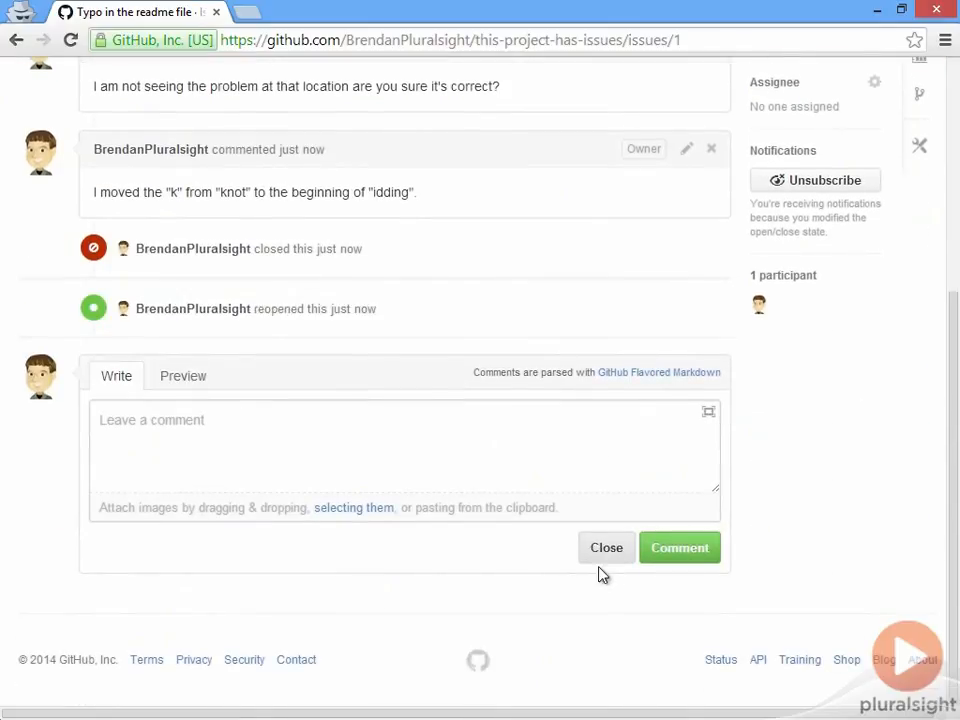
{"action": "left_click", "coordinate": [619, 551]}
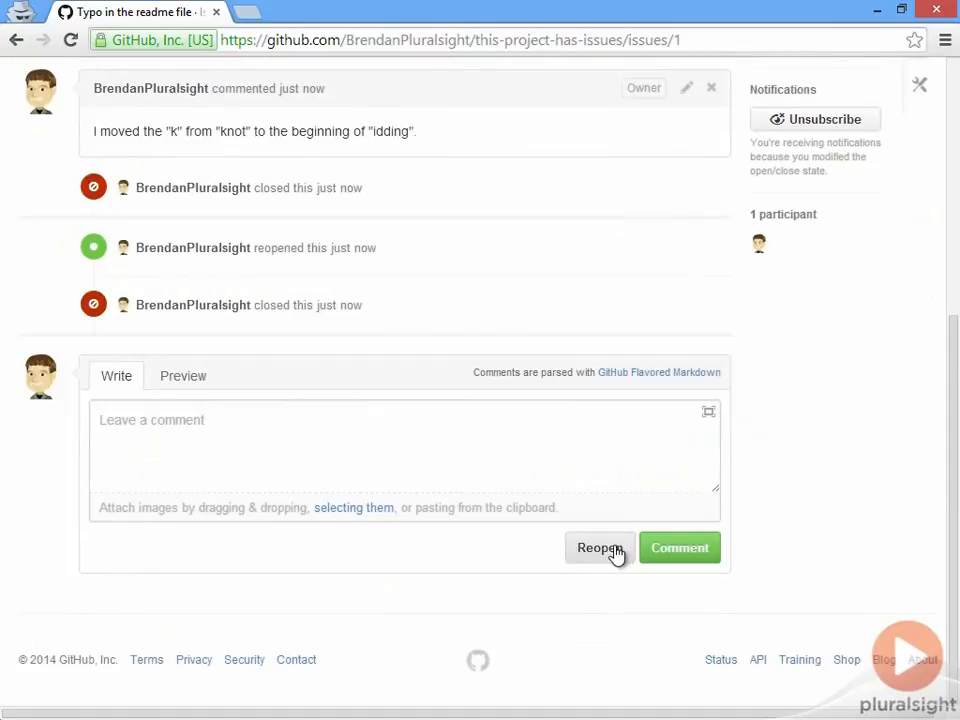